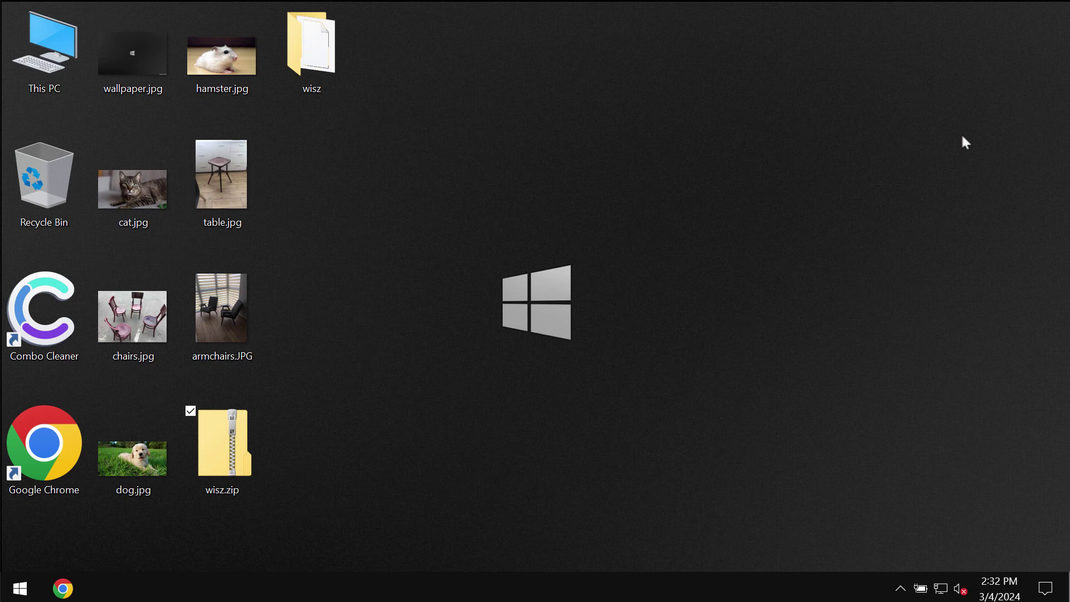
- Preview table.jpg twice and hamster.jpg in Photo Viewer, closing each, then clear the selection
{"action": "left_click", "coordinate": [322, 82]}
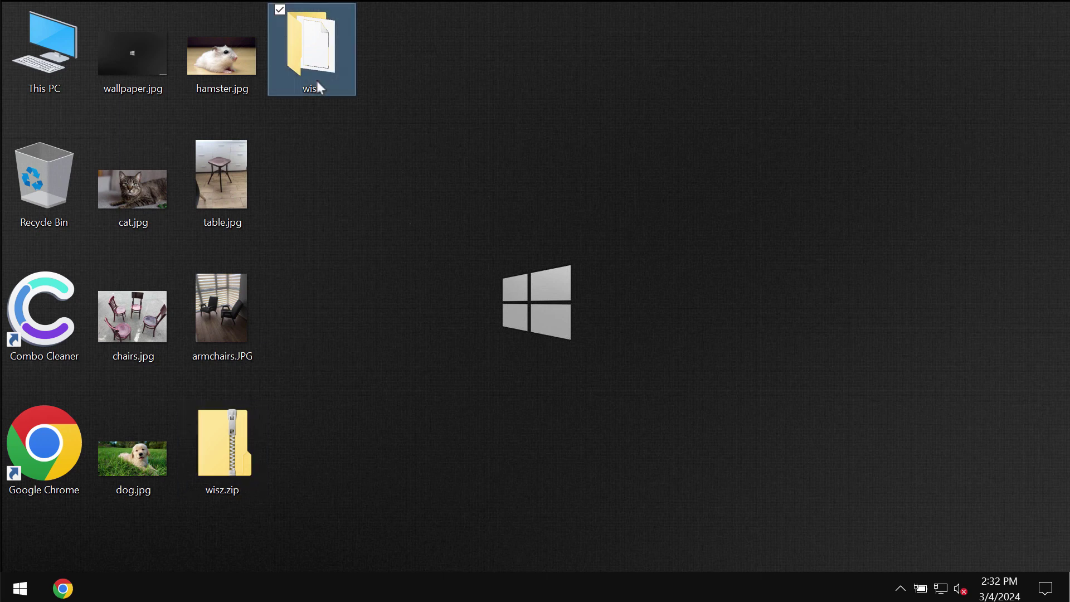
{"action": "double_click", "coordinate": [241, 155]}
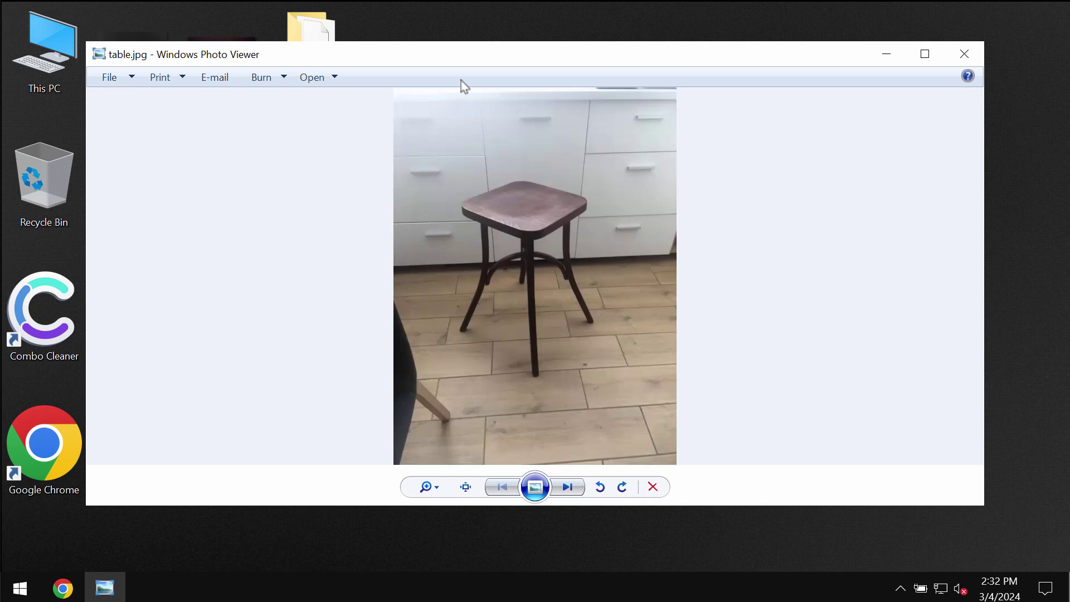
{"action": "left_click", "coordinate": [964, 54]}
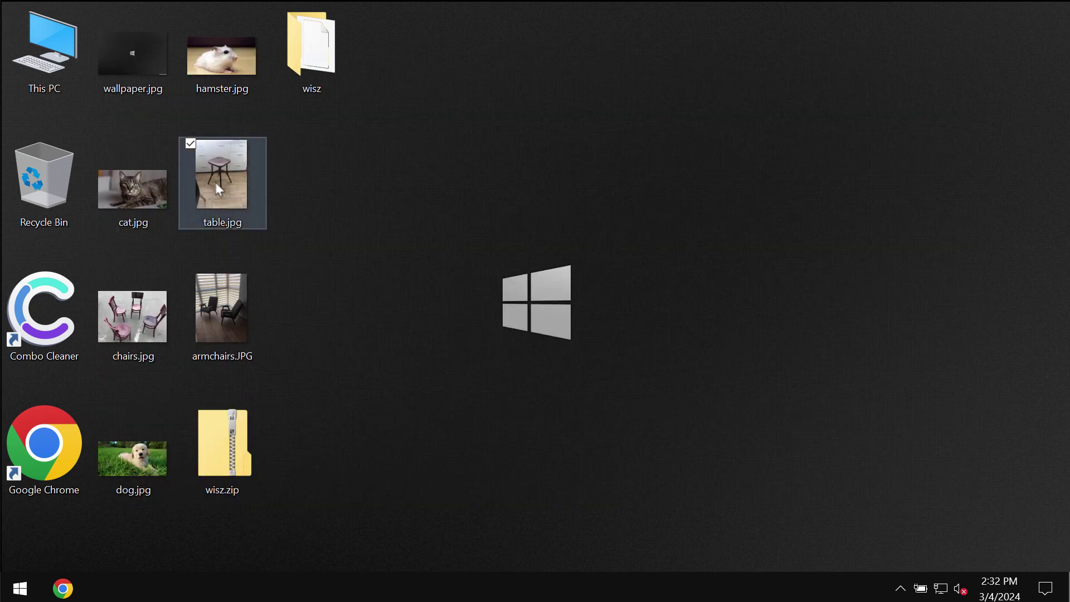
{"action": "double_click", "coordinate": [215, 183]}
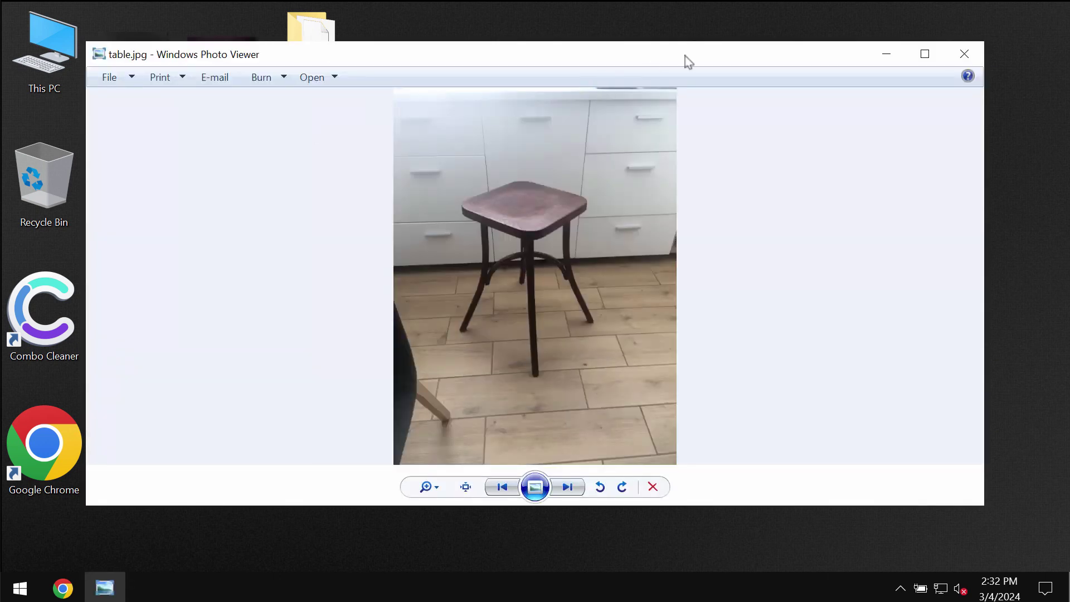
{"action": "left_click", "coordinate": [964, 55]}
{"action": "double_click", "coordinate": [253, 69]}
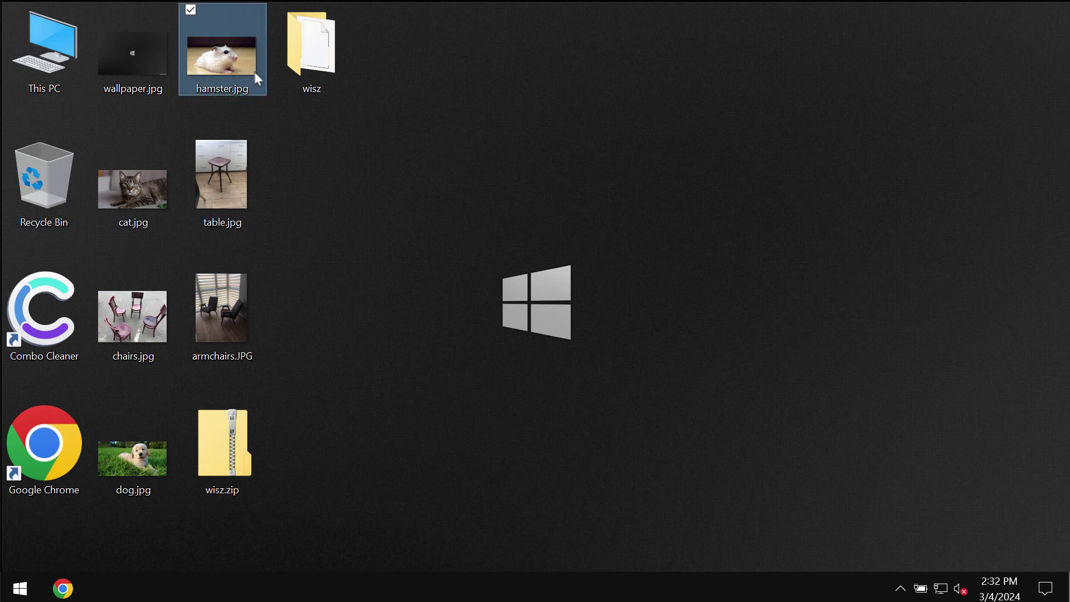
{"action": "left_click", "coordinate": [965, 54]}
{"action": "left_click", "coordinate": [858, 124]}
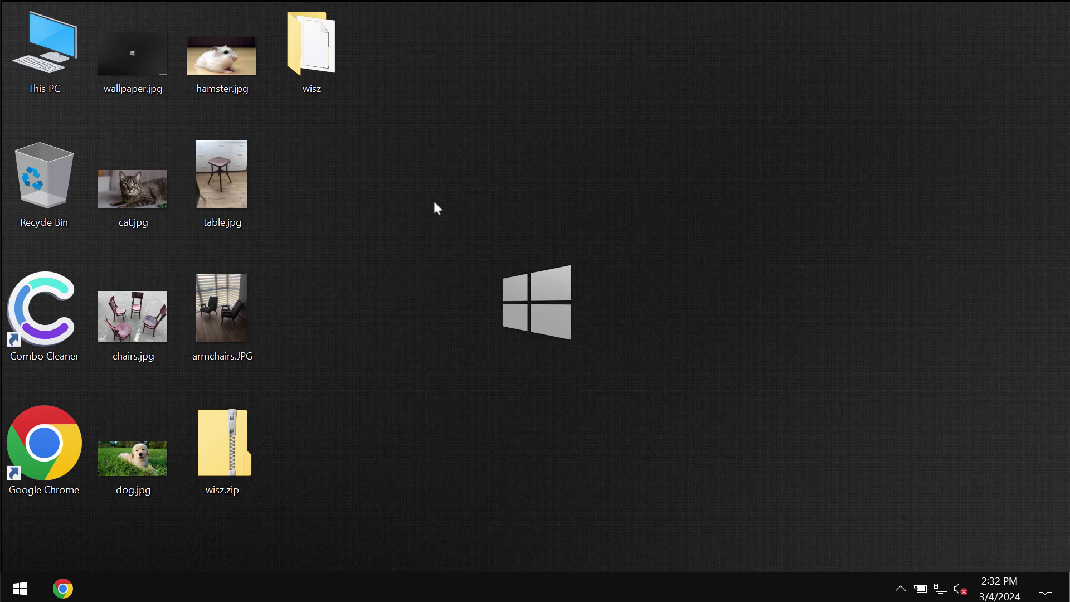
- Confirm table.jpg, cat.jpg and hamster.jpg each display correctly, closing every viewer
{"action": "double_click", "coordinate": [226, 215]}
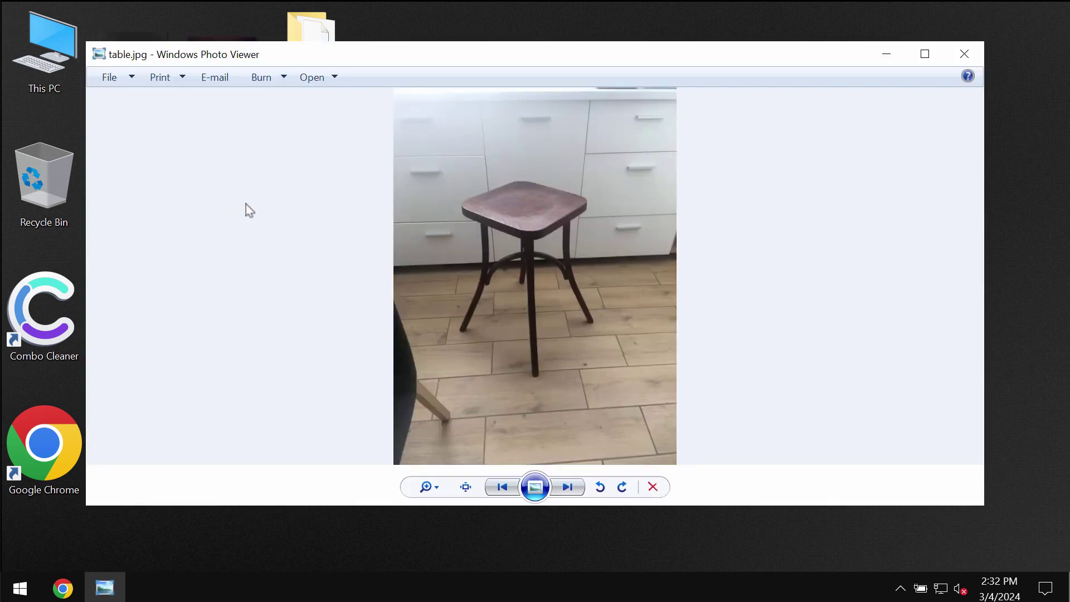
{"action": "left_click", "coordinate": [965, 54]}
{"action": "double_click", "coordinate": [122, 178]}
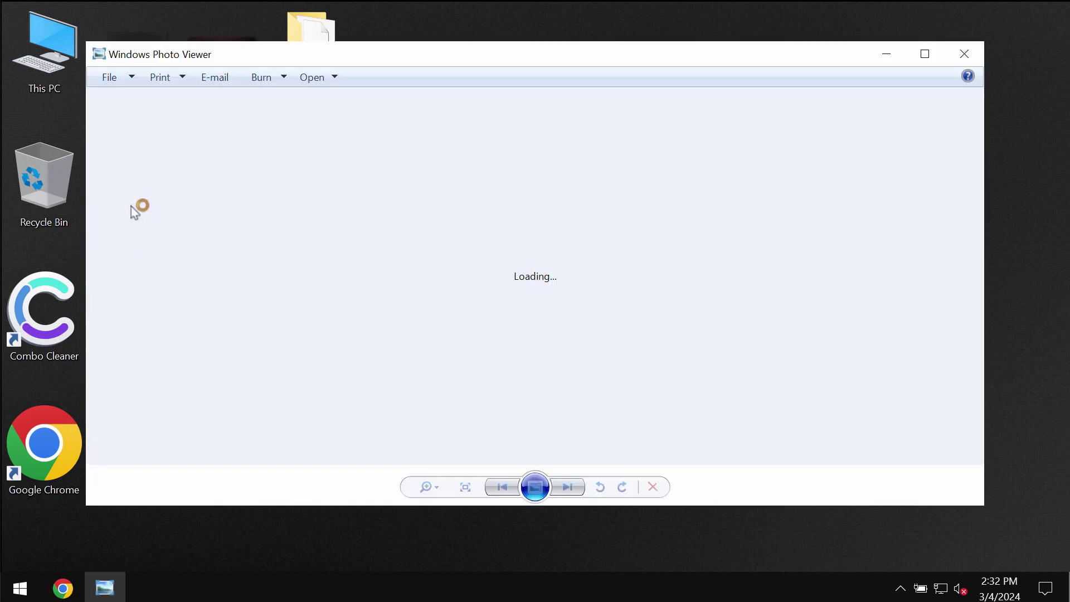
{"action": "left_click", "coordinate": [954, 63]}
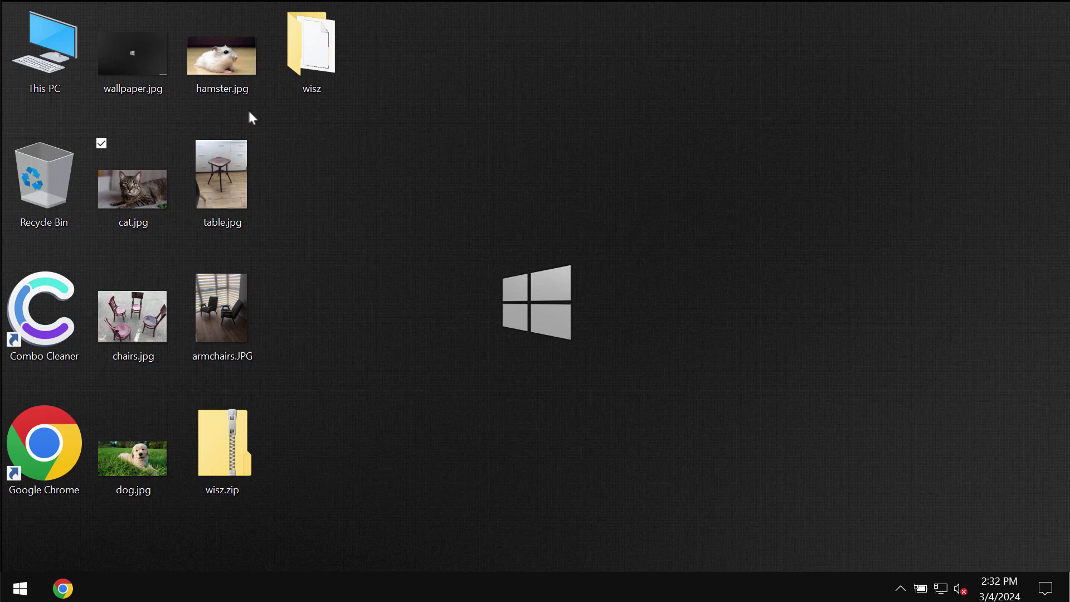
{"action": "double_click", "coordinate": [226, 62]}
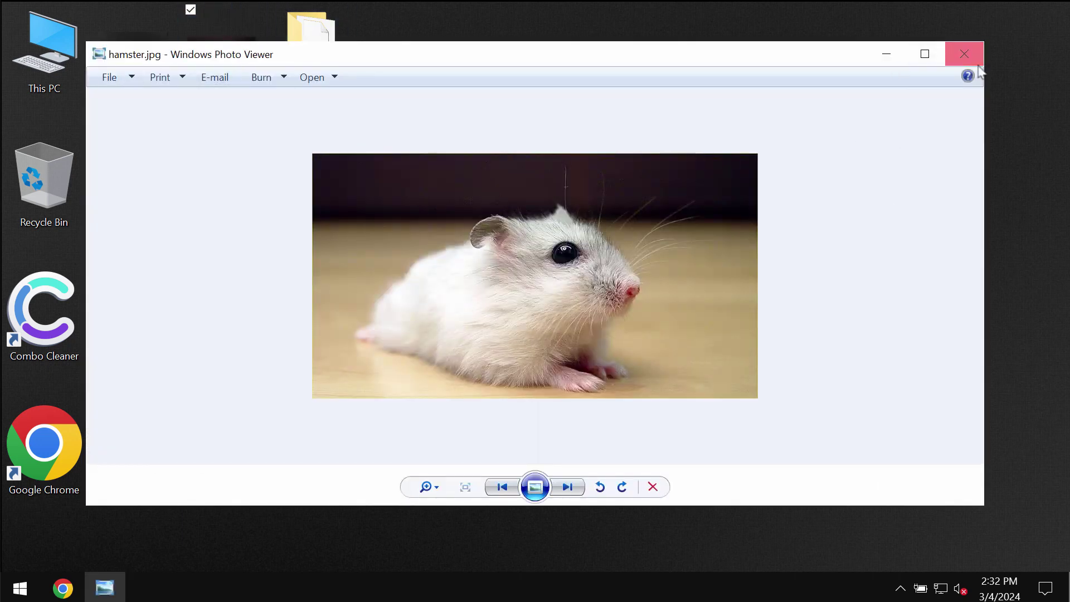
{"action": "left_click", "coordinate": [964, 54]}
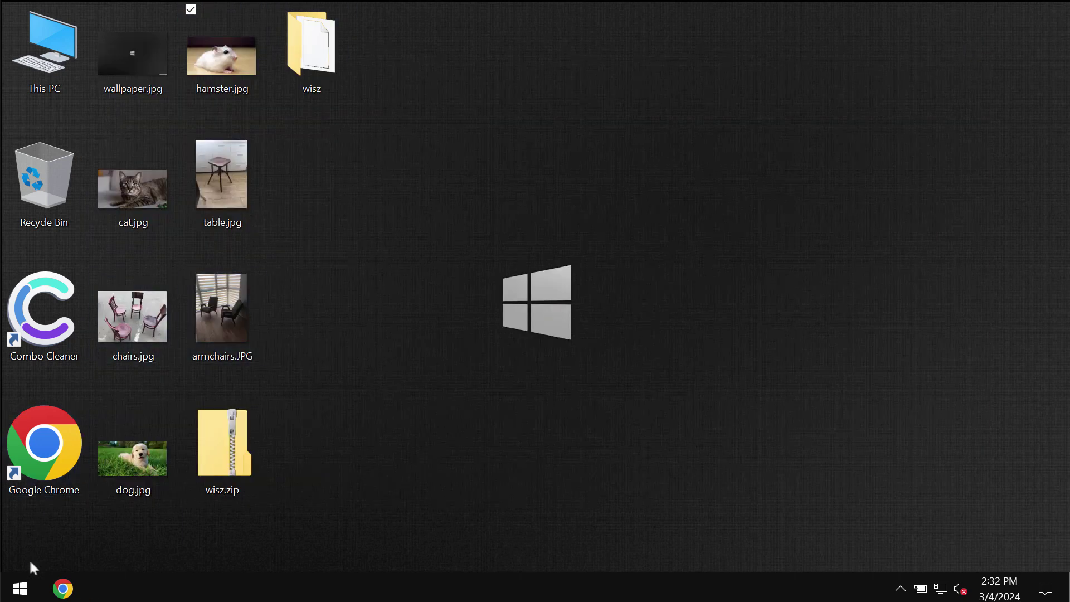
- Sign out of Windows through Shut down or sign out on the Start button's right-click menu
{"action": "right_click", "coordinate": [11, 592]}
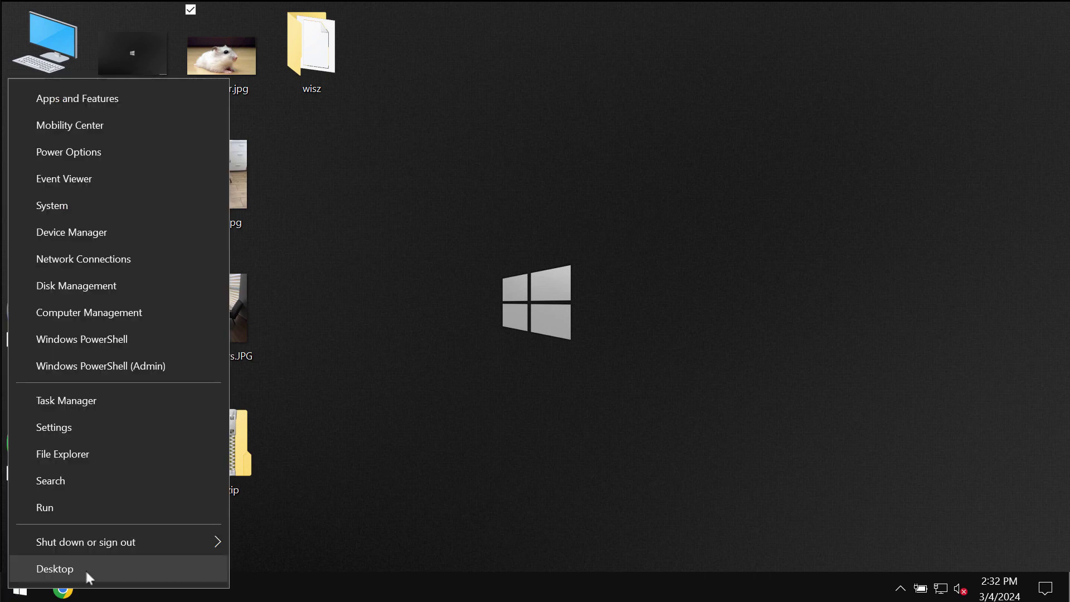
{"action": "mouse_move", "coordinate": [148, 540]}
{"action": "left_click", "coordinate": [336, 463]}
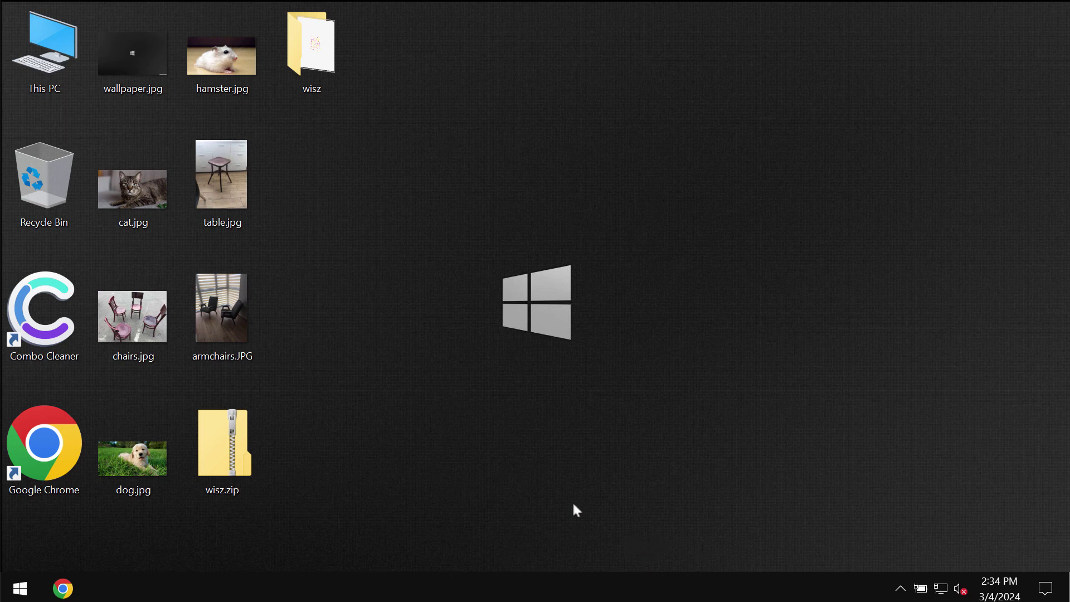
- Launch Task Manager from the taskbar's right-click menu to see CPU and memory use
{"action": "right_click", "coordinate": [578, 580]}
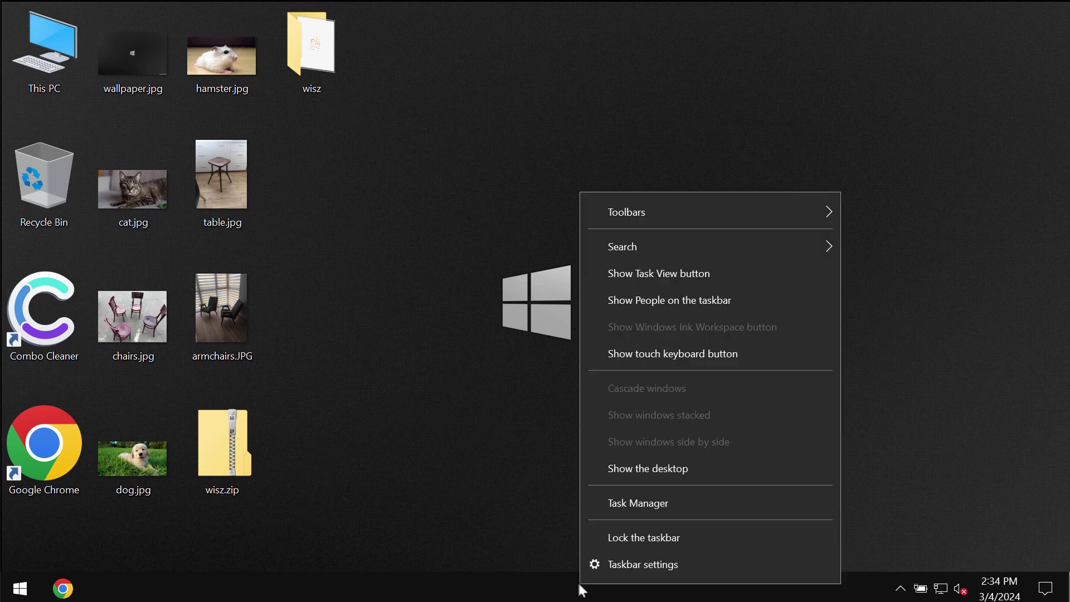
{"action": "left_click", "coordinate": [626, 501]}
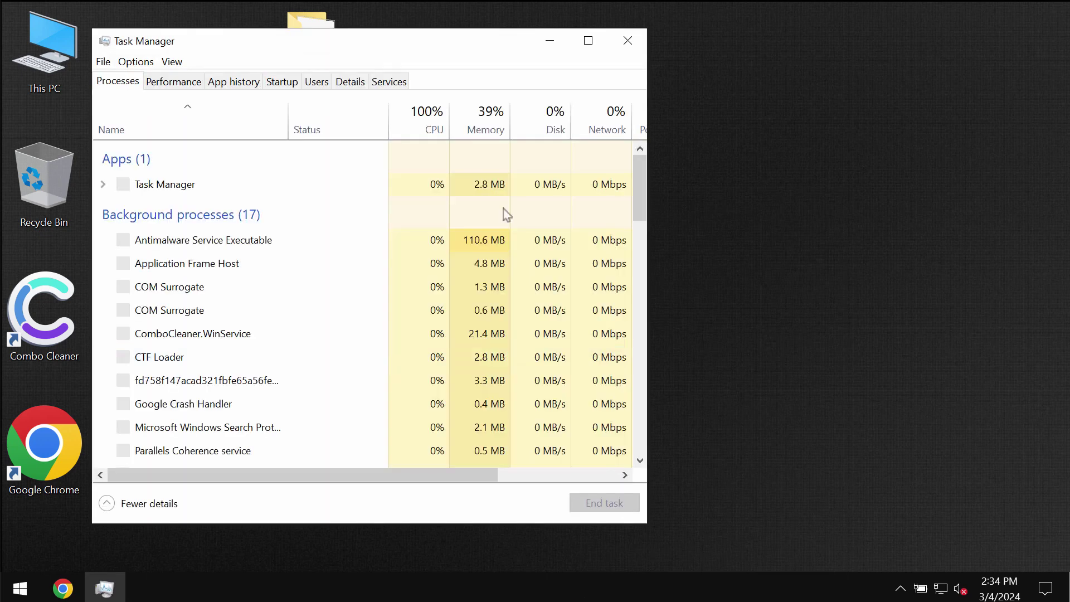
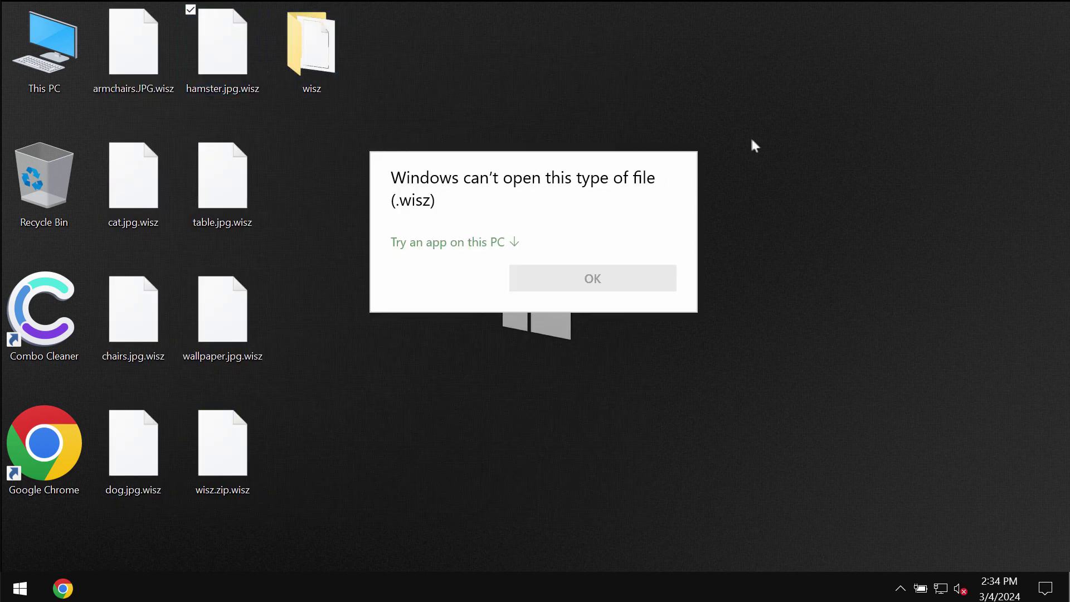
- Dismiss the cannot-open-file message and launch Google Chrome
{"action": "left_click", "coordinate": [629, 93]}
{"action": "double_click", "coordinate": [56, 446]}
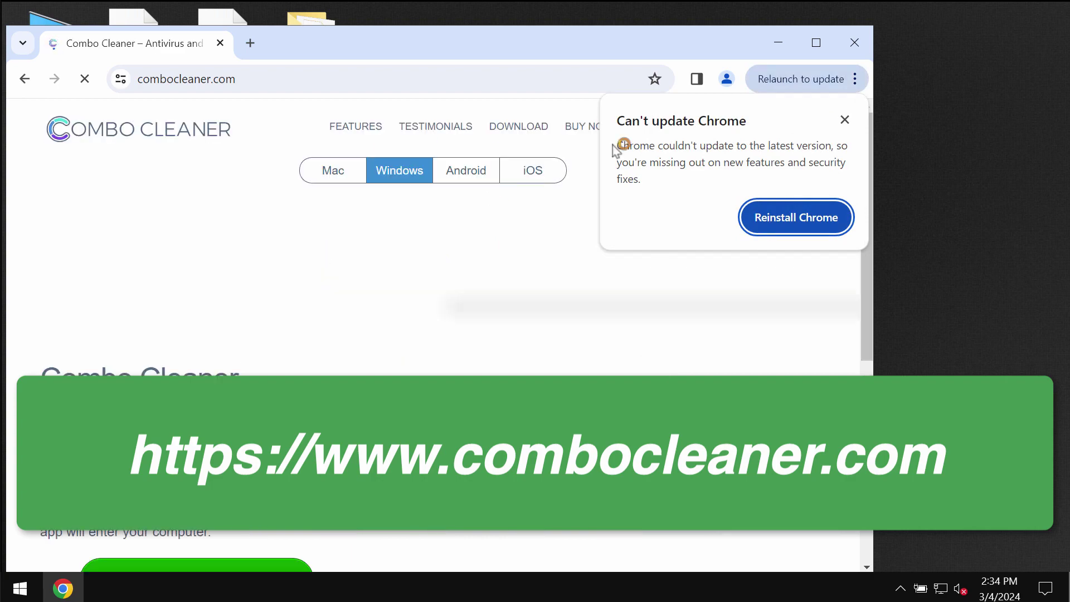
- Close the Chrome update notice, review the Download Combo Cleaner section, then launch Combo Cleaner from the desktop
{"action": "left_click", "coordinate": [845, 120]}
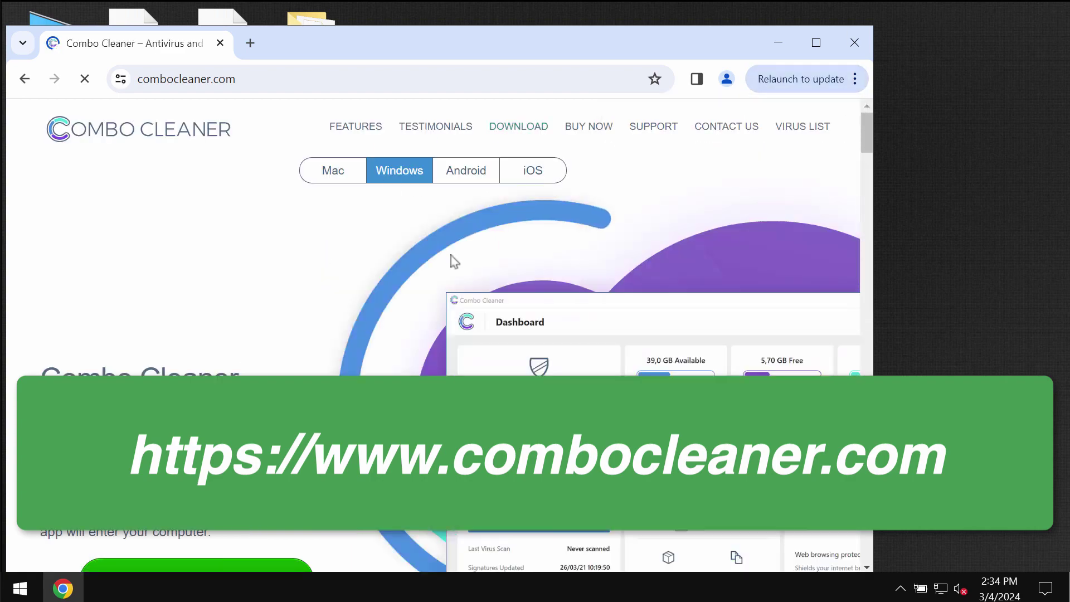
{"action": "scroll", "coordinate": [451, 258], "scroll_direction": "down", "scroll_amount": 5}
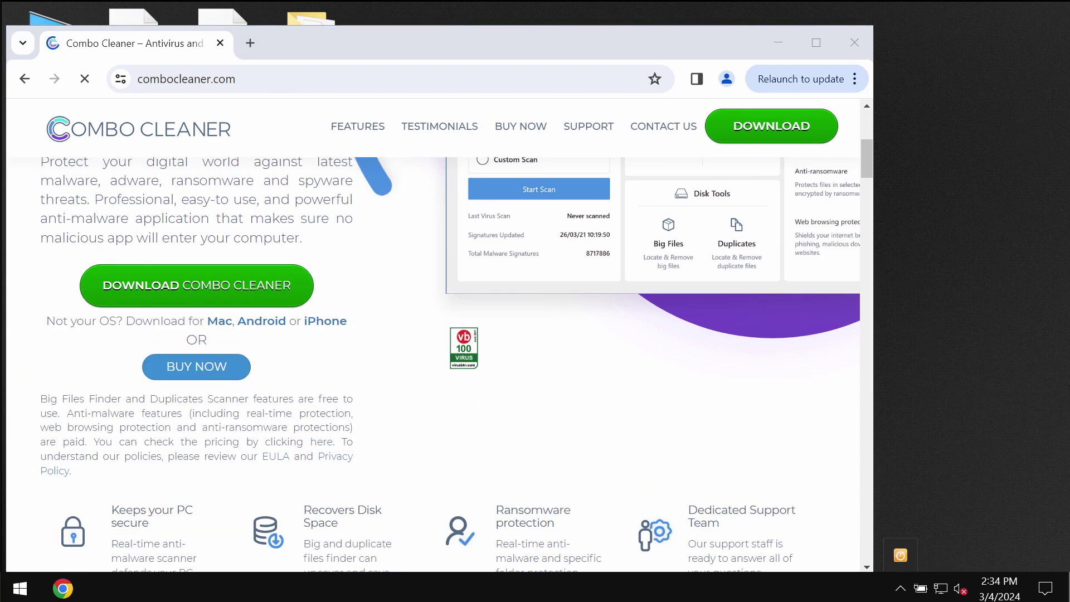
{"action": "left_click", "coordinate": [779, 43]}
{"action": "left_click", "coordinate": [60, 327]}
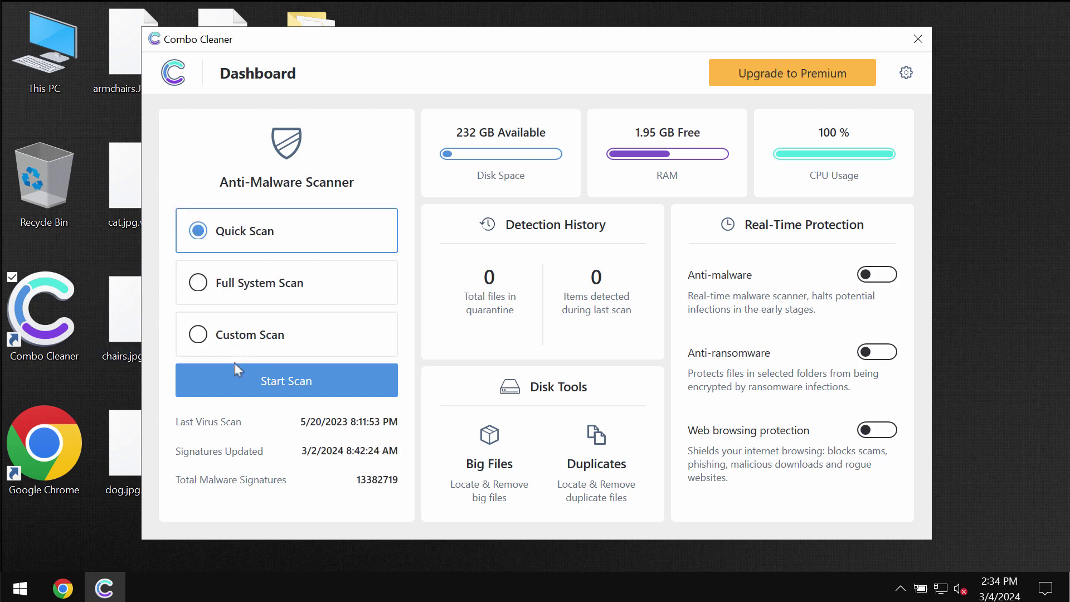
- Start a Quick Scan from the Combo Cleaner Dashboard
{"action": "left_click", "coordinate": [234, 375]}
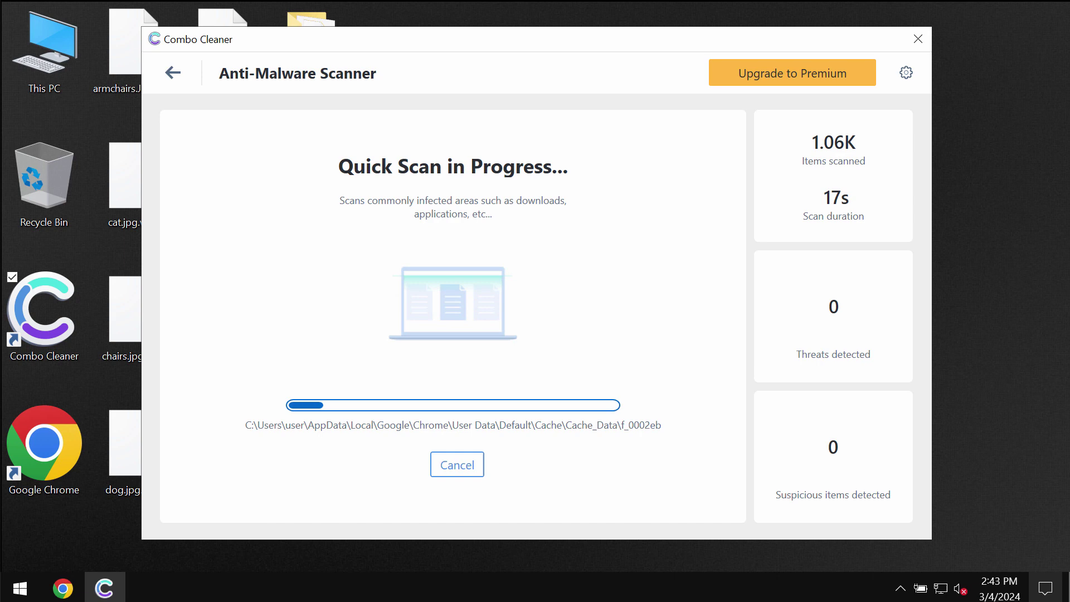
- Check the Anti-Ransomware settings for protected folders, then return to the Dashboard
{"action": "left_click", "coordinate": [907, 73]}
{"action": "left_click", "coordinate": [476, 134]}
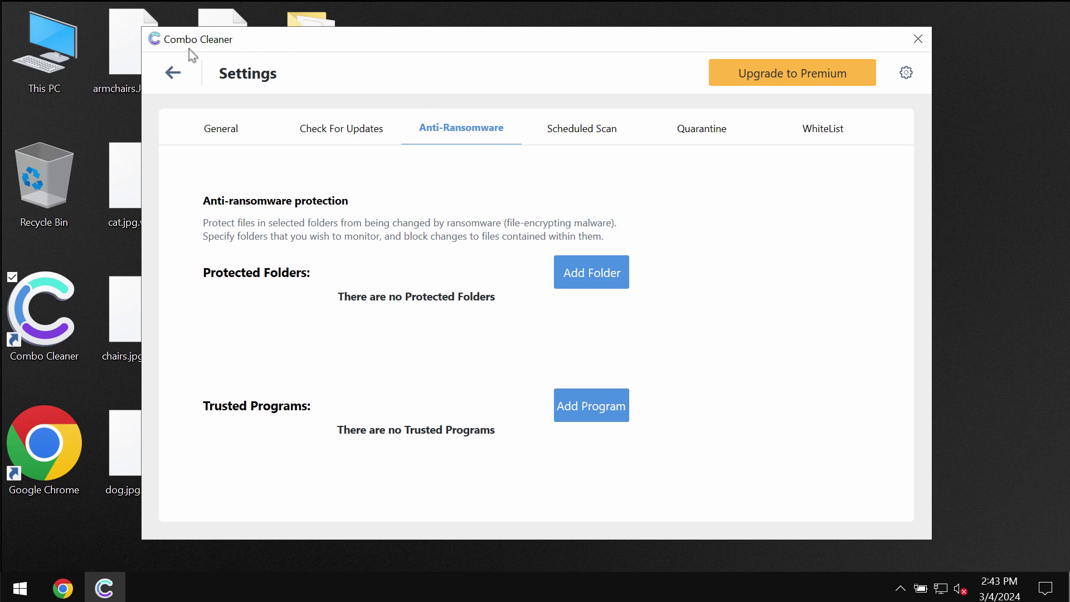
{"action": "left_click", "coordinate": [174, 73]}
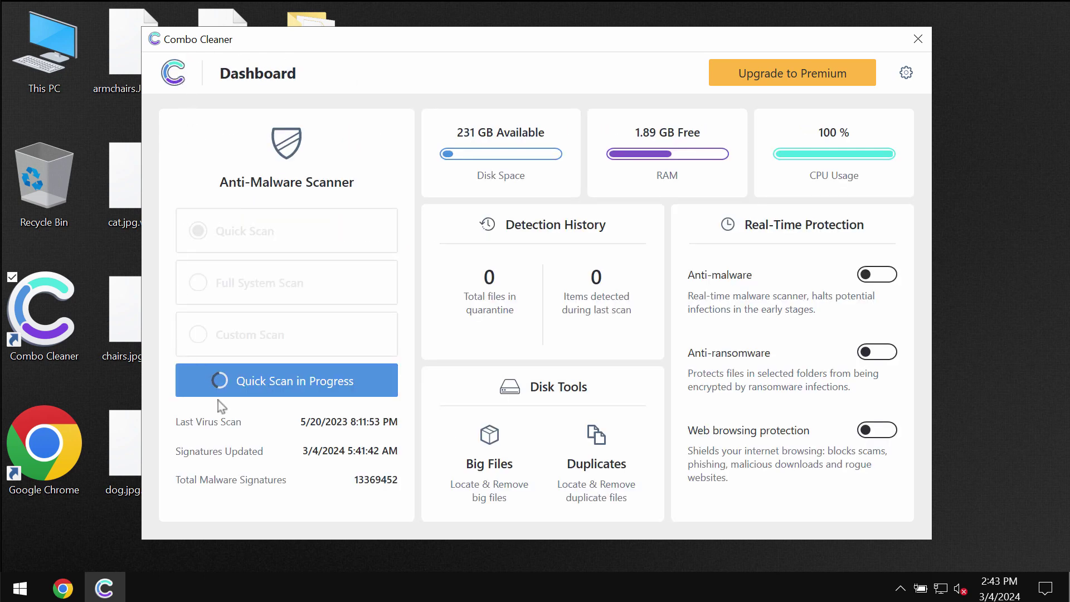
- Reopen the Quick Scan progress view, then open the Upgrade to Premium page
{"action": "left_click", "coordinate": [232, 382]}
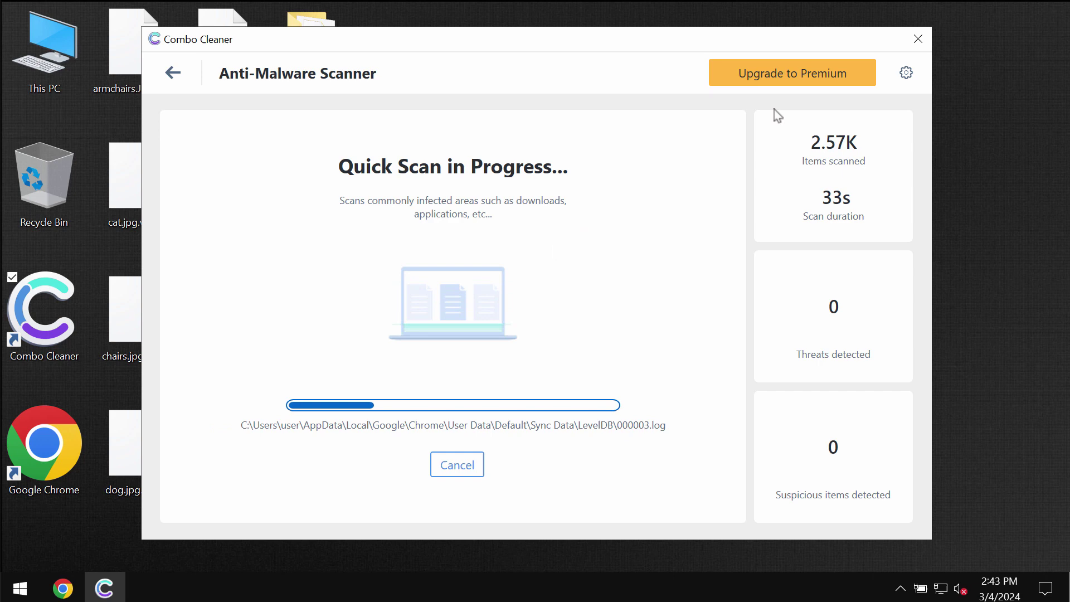
{"action": "left_click", "coordinate": [796, 82]}
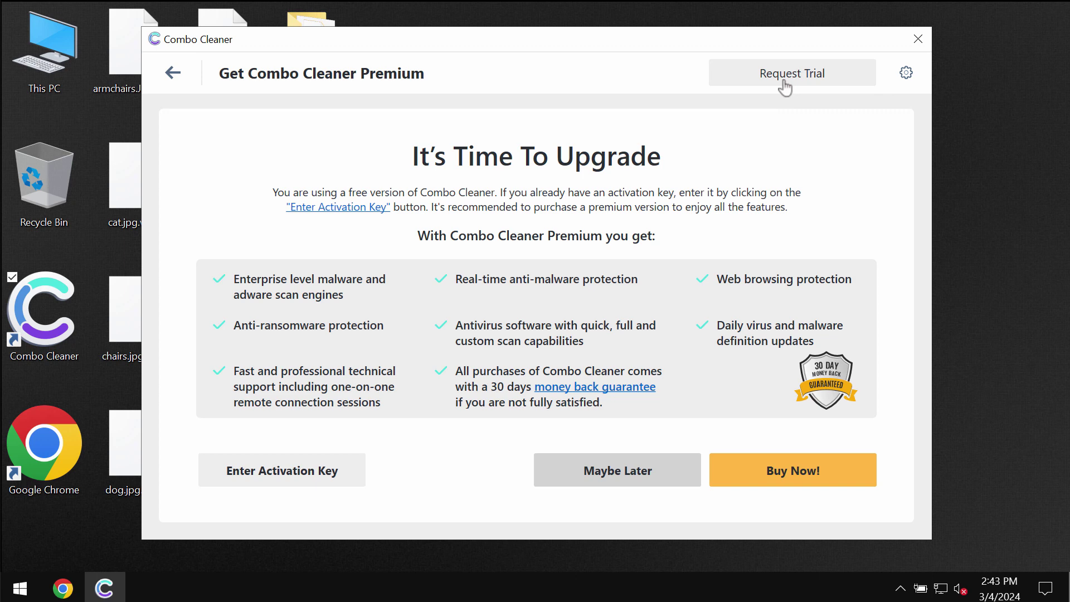